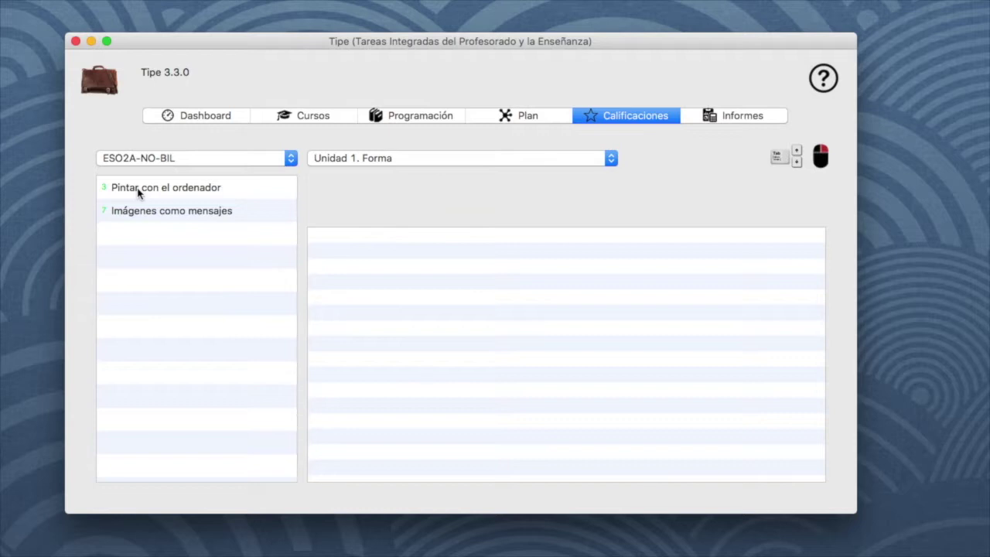
- Check the grades of Pintar con el ordenador, open those of Imágenes como mensajes, and widen the window to show every standard
click(139, 193)
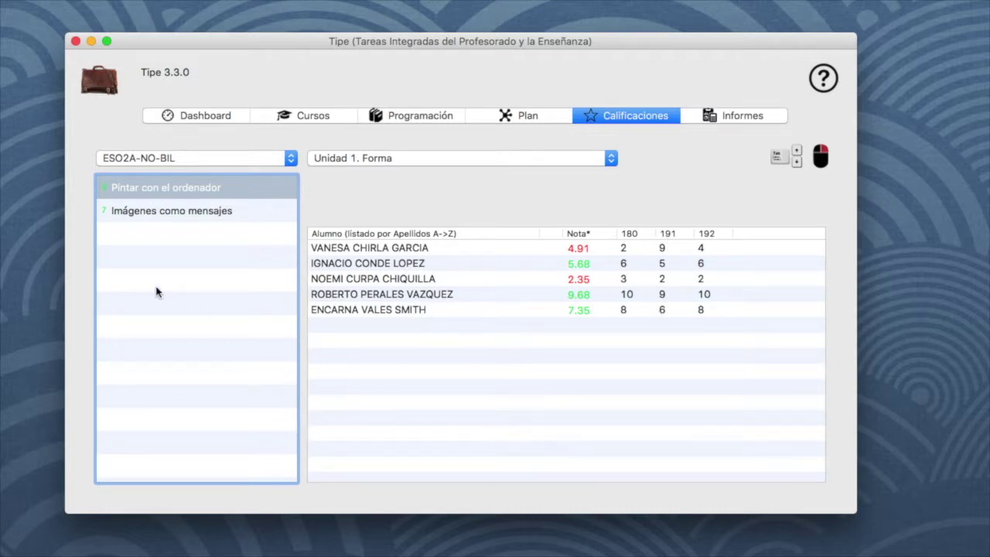
click(139, 217)
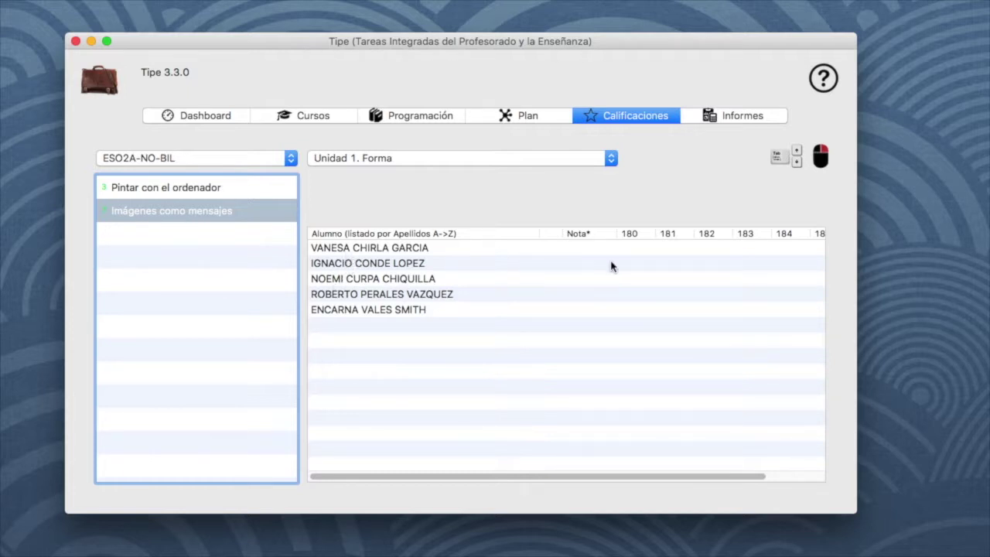
drag(643, 479, 687, 475)
drag(859, 301, 923, 300)
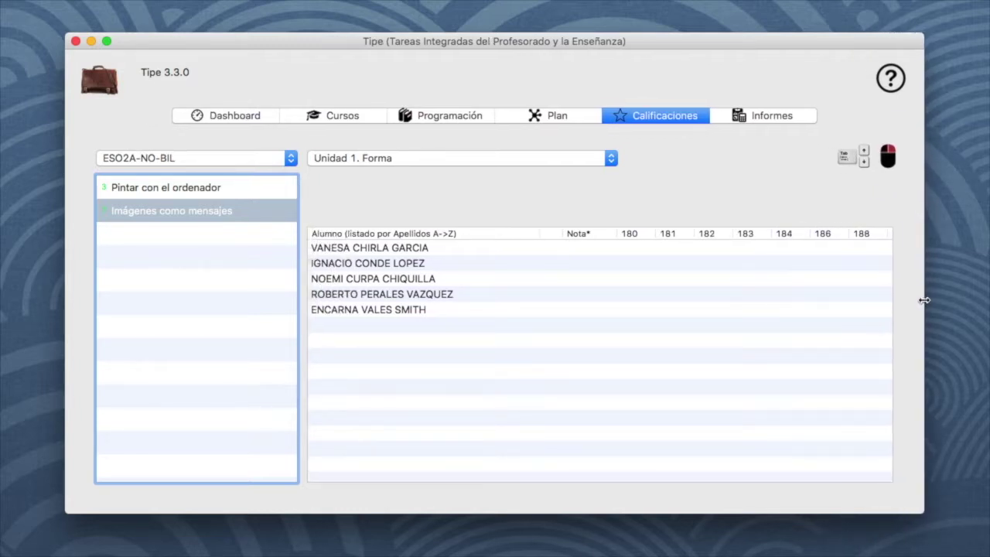
drag(693, 40, 671, 47)
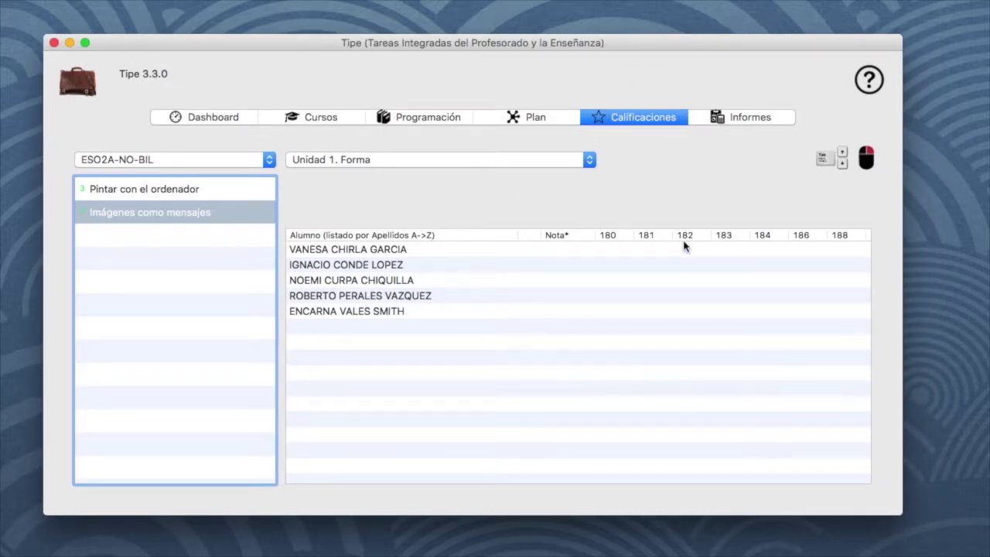
- View the descriptions of the first standards and enter 8 as the first student's grade for standard 180
double_click(621, 249)
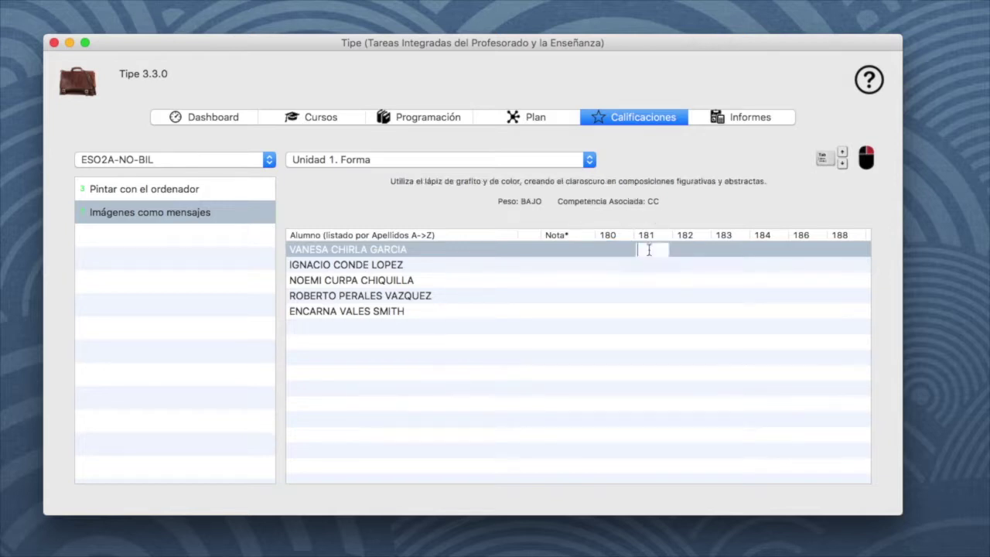
click(649, 250)
click(691, 258)
key(Left)
key(Left)
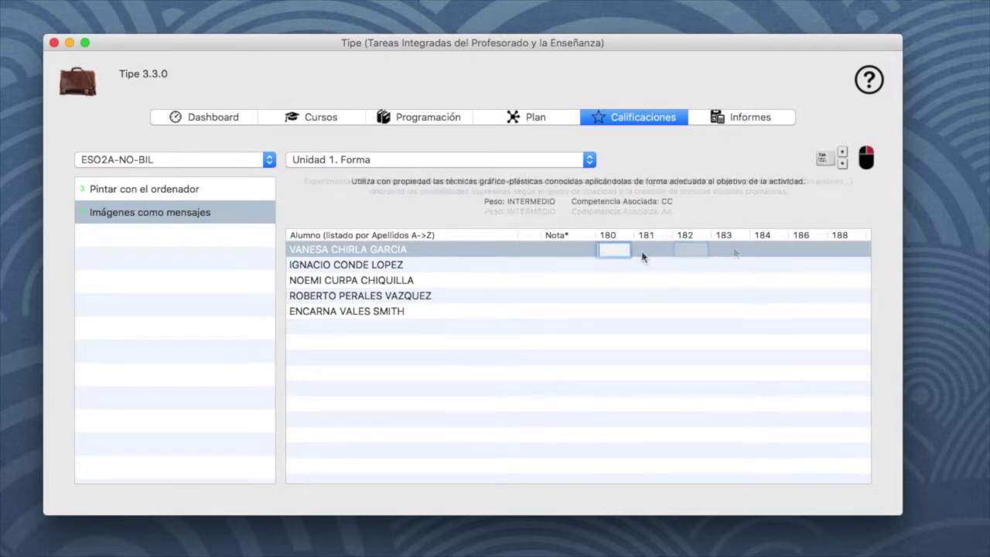
text(8)
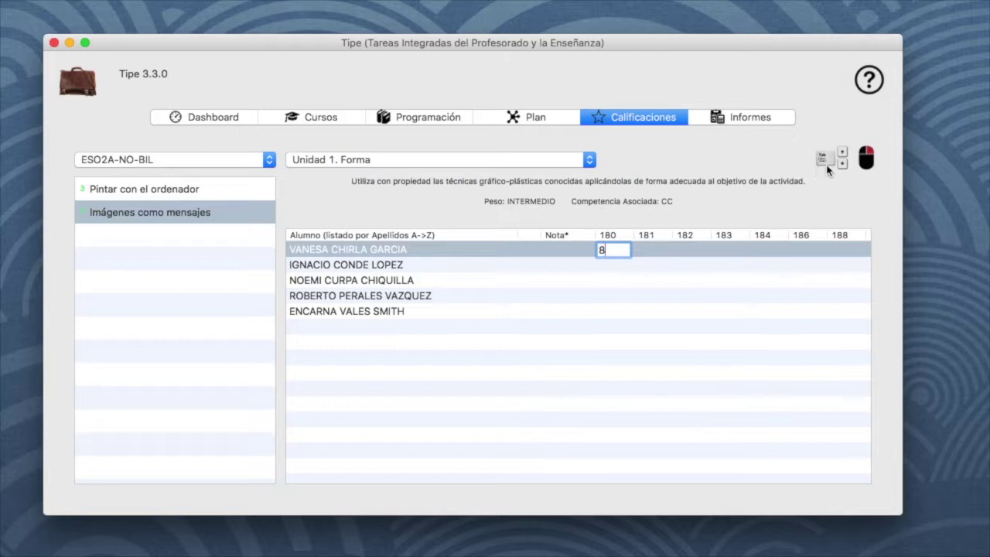
mouse_move(830, 167)
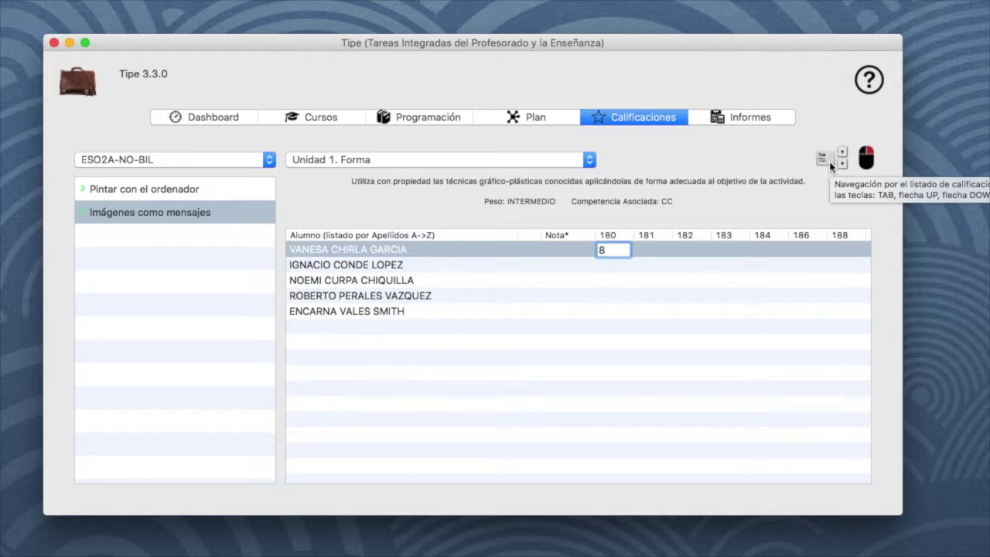
- Enter the first student's grades: 7 for standard 181, 6.5 for standard 182 and 8.5 for standard 183
click(648, 252)
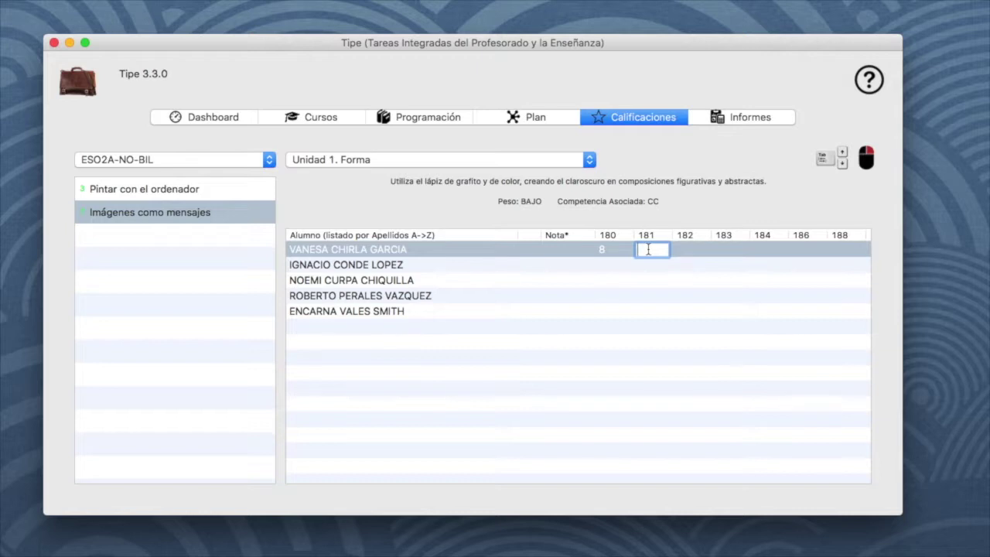
text(7)
click(691, 249)
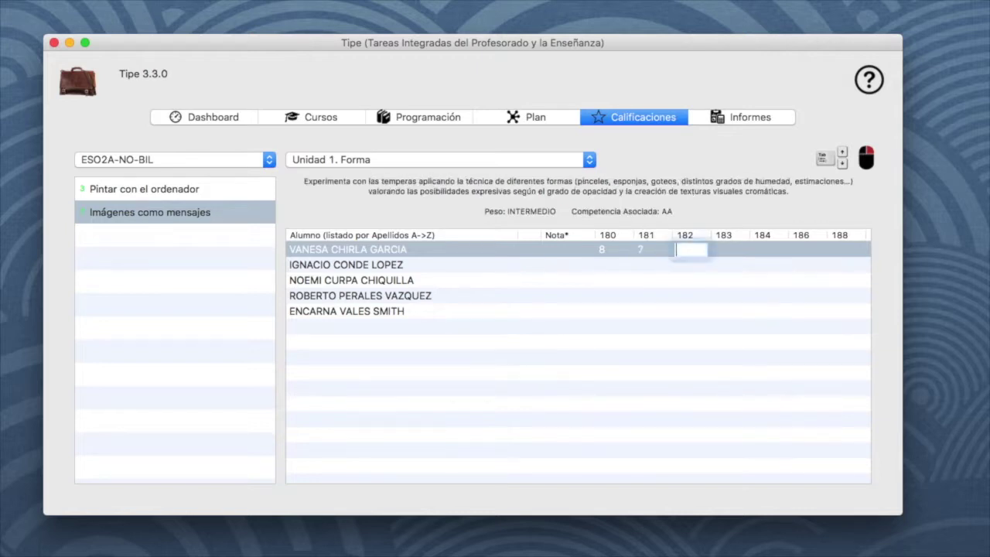
text(6)
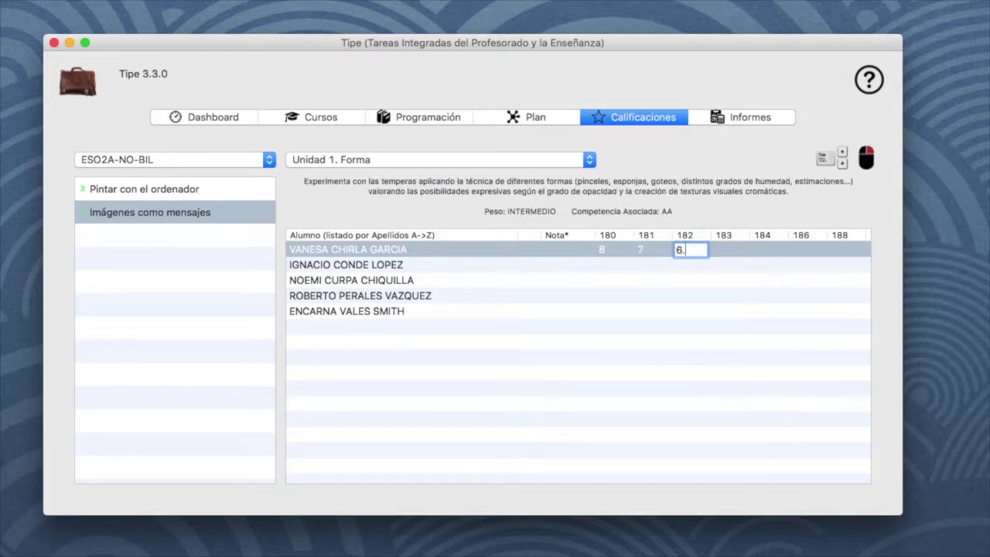
text(.5)
key(Tab)
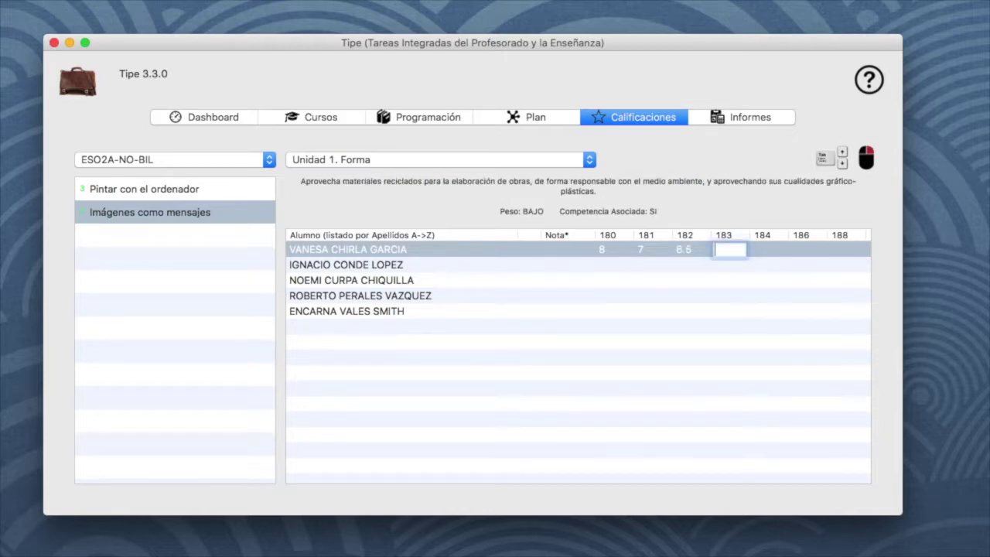
text(8.5)
key(Tab)
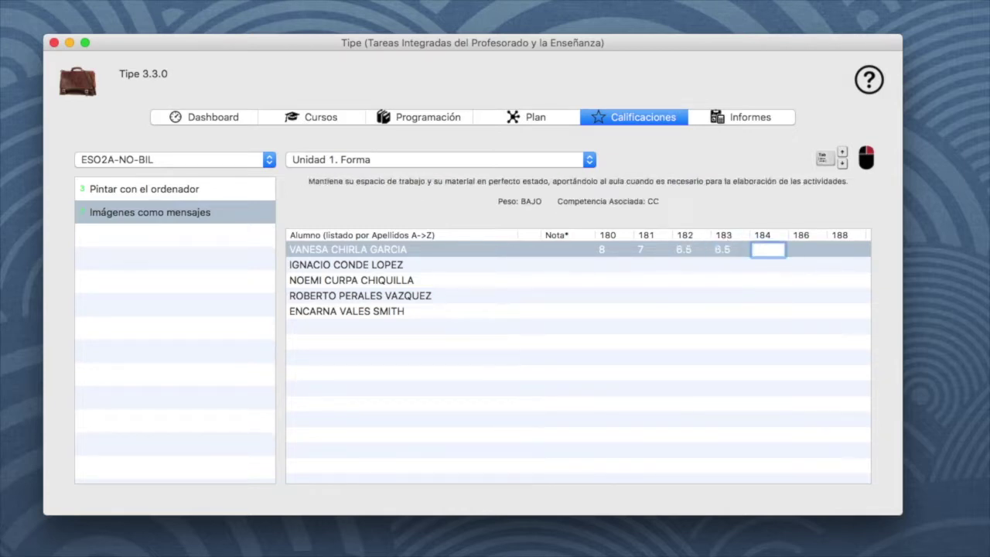
- Enter the first student's remaining grades: 6 for standard 184, 5 for standard 186 and 7 for standard 188
text(6)
key(Tab)
text(5)
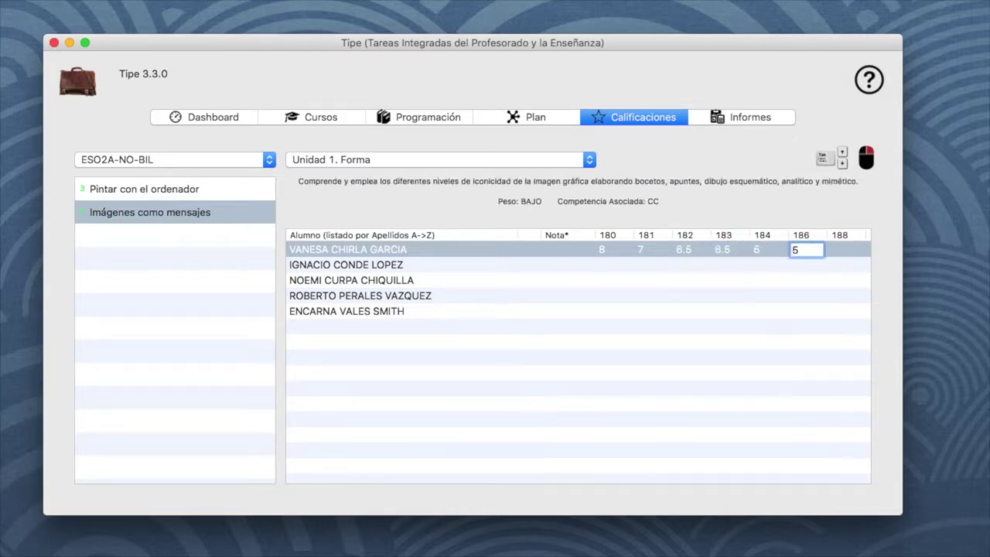
key(Tab)
text(7)
key(Return)
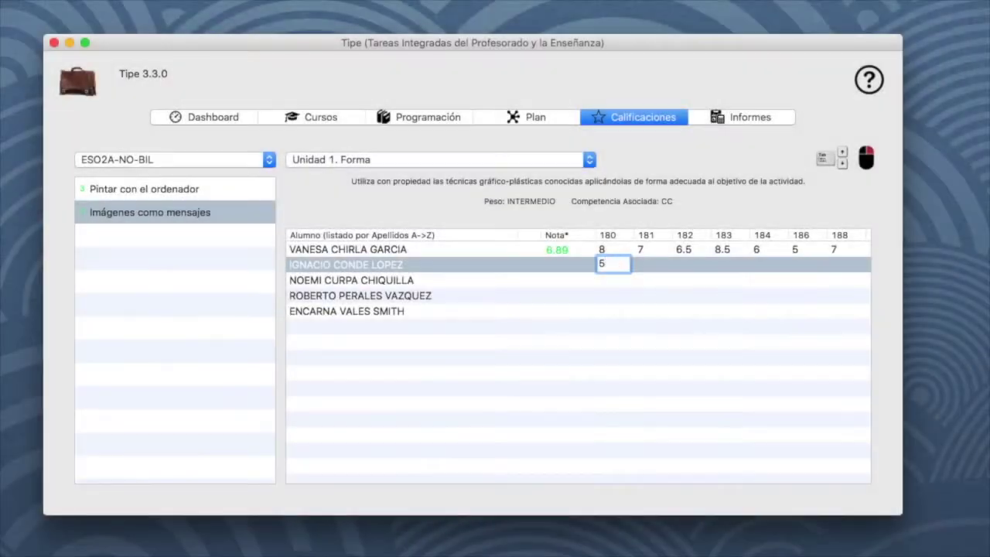
- Give the second student a grade of 5 in every standard
click(606, 276)
click(624, 267)
- Enter 4, 7.55 and 6.75 as the standard 180 grades of the third, fourth and fifth students
click(613, 278)
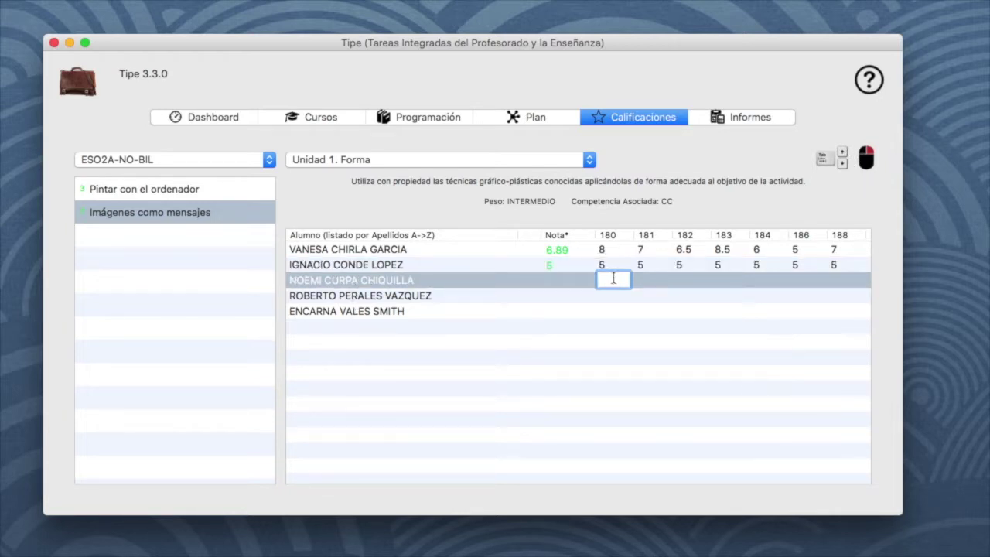
text(4)
click(842, 164)
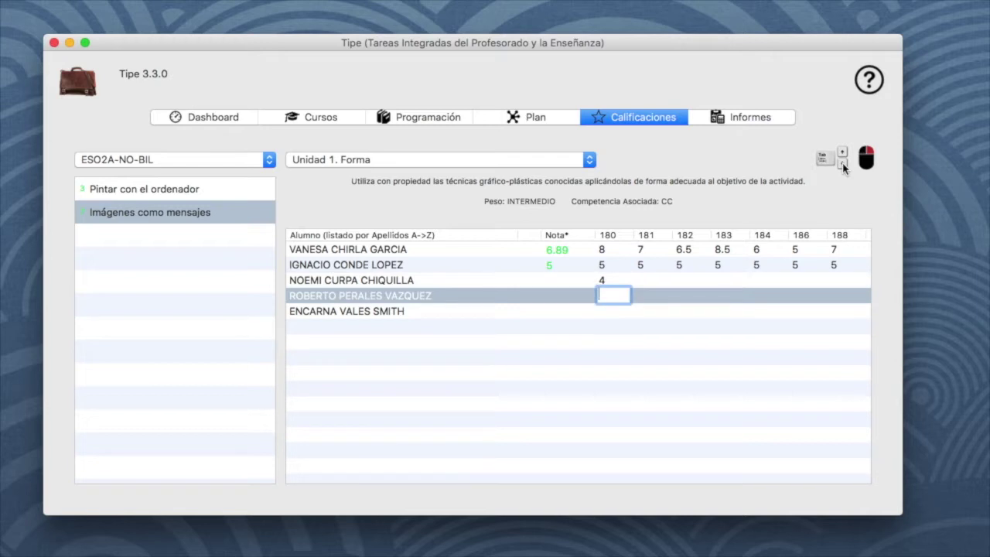
text(7.55)
key(Return)
text(6.75)
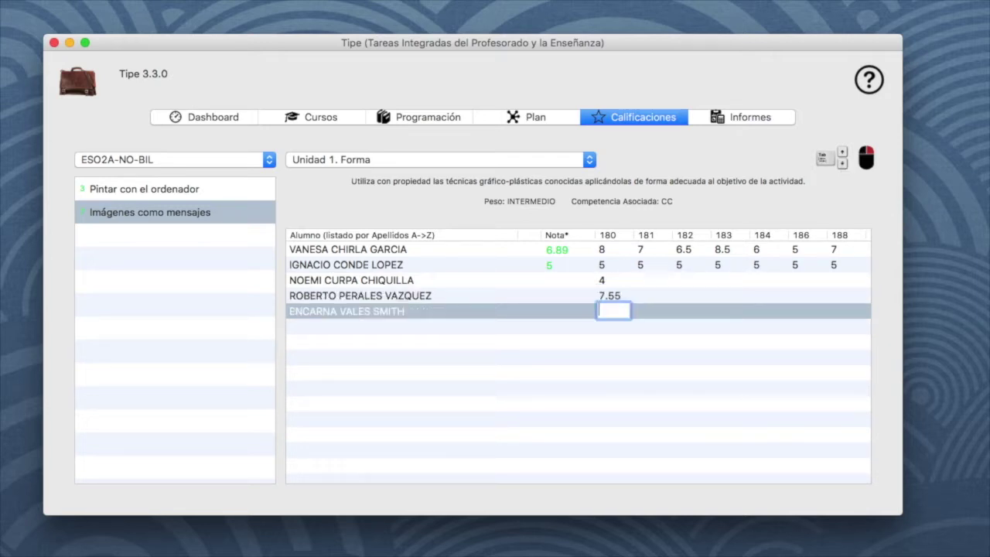
- Set the third student's standard 180 grade to 4.5 and clone the first-standard grades to all other standards for all students, overwriting existing grades
click(613, 279)
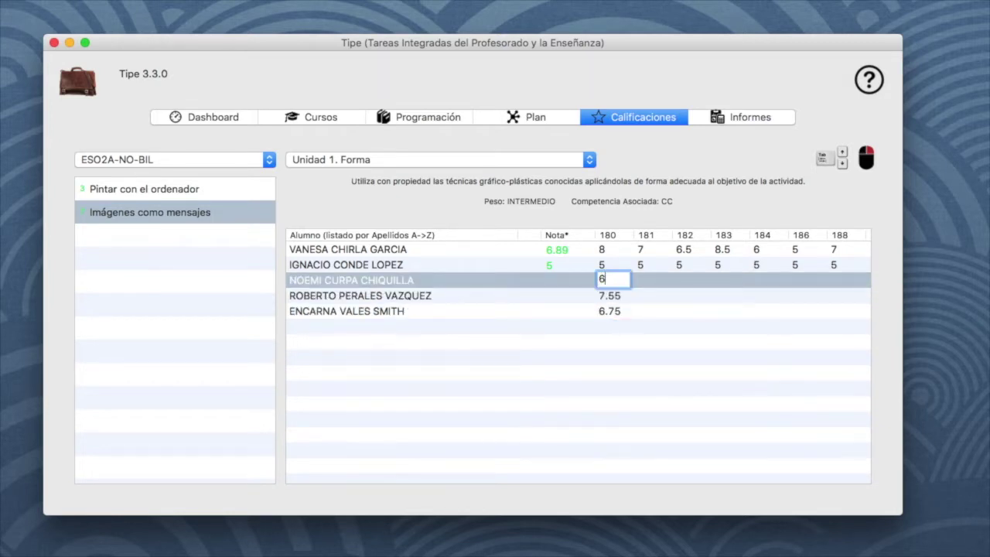
text(4.5)
right_click(408, 280)
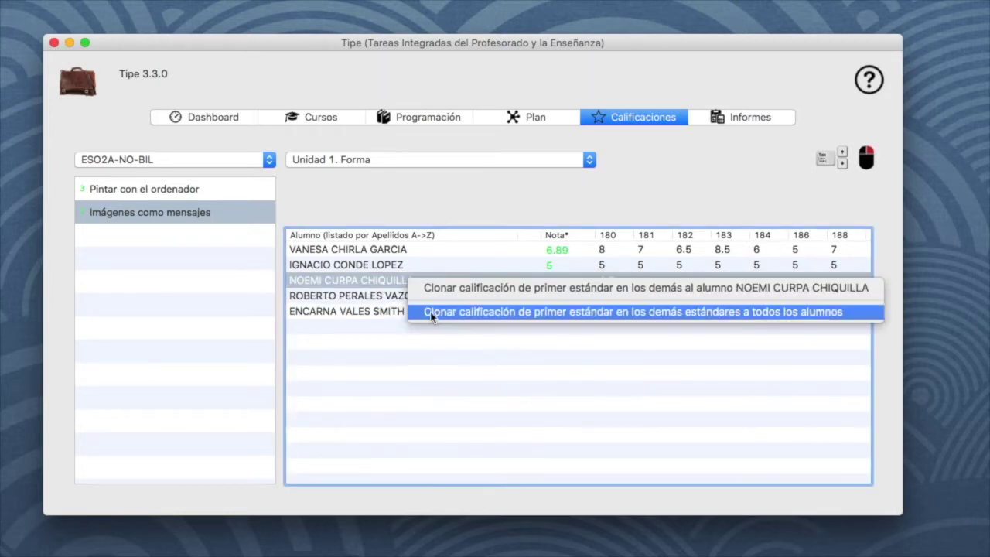
click(752, 311)
click(547, 222)
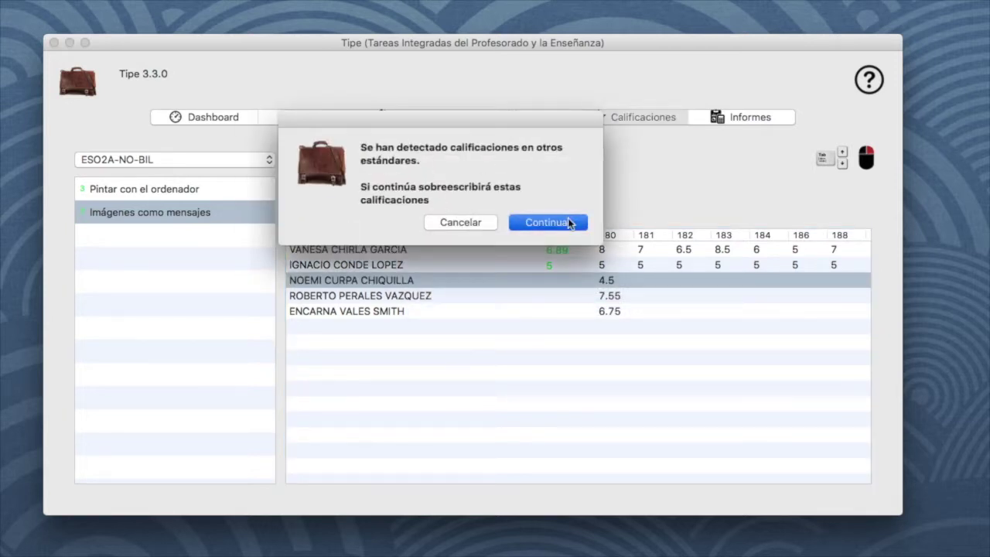
- Adjust the first student's grades to 7 for standard 181, 6 for standard 182 and 4 for standard 184
click(688, 250)
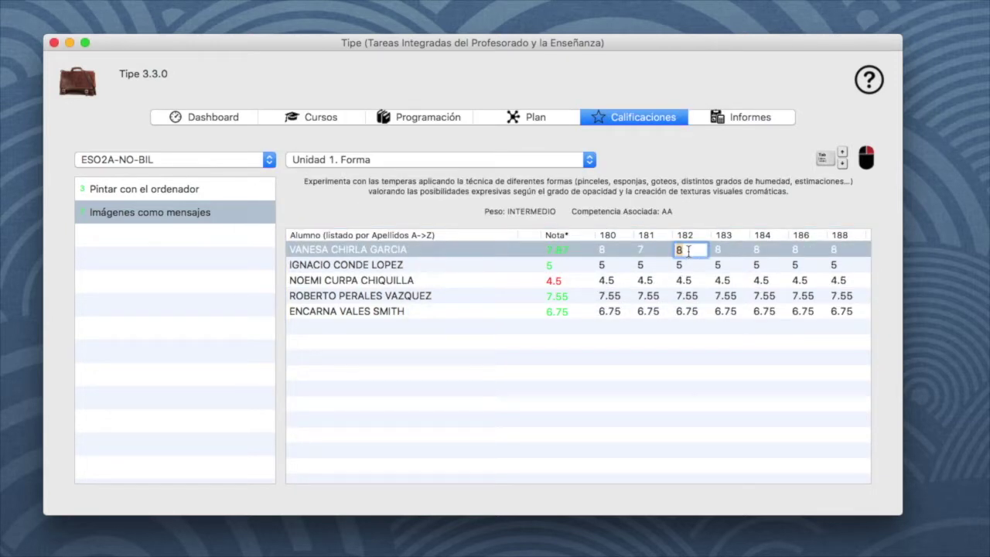
text(6)
click(723, 250)
click(760, 250)
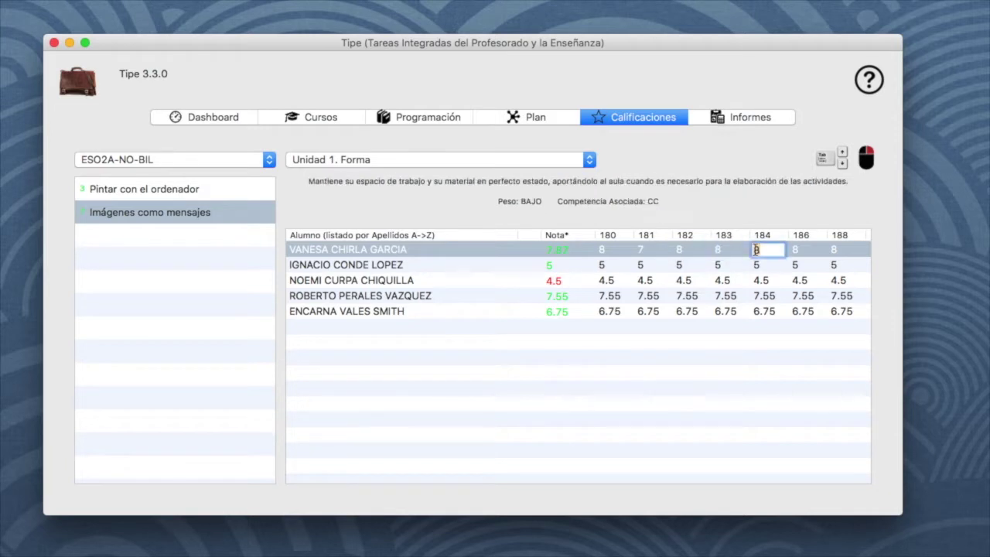
text(4)
click(766, 342)
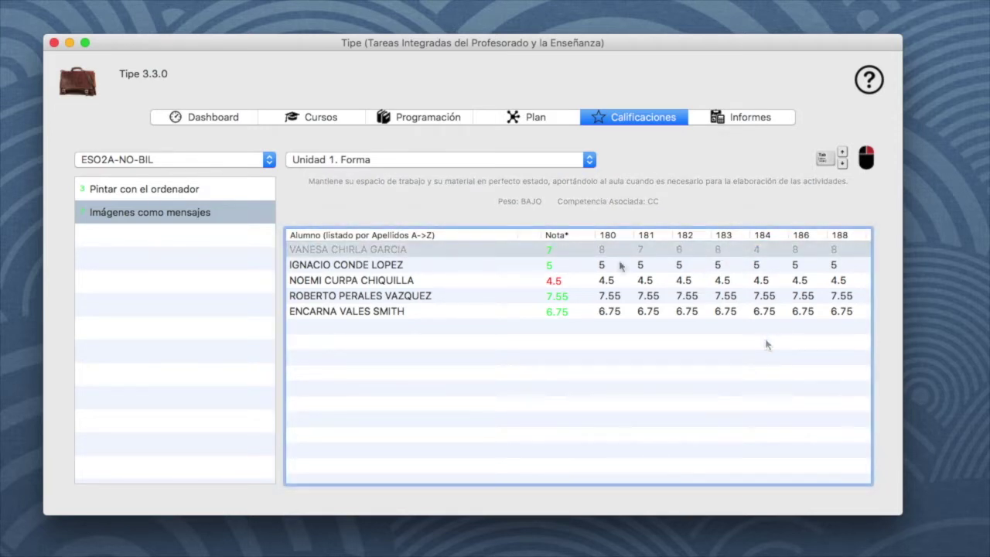
- Print the correction sheet with standards for Imágenes como mensajes and close the generated PDF
right_click(137, 221)
click(136, 222)
right_click(137, 222)
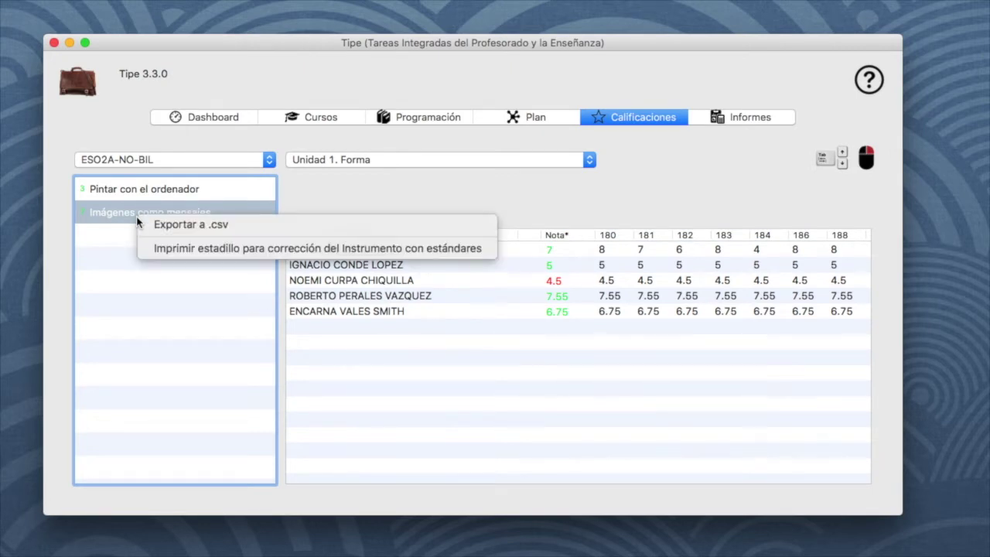
click(269, 252)
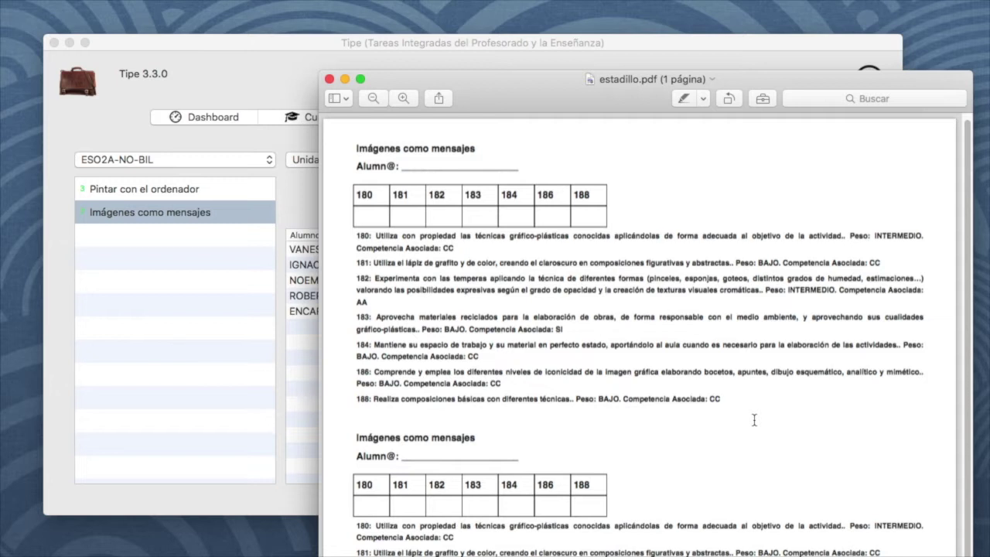
click(329, 80)
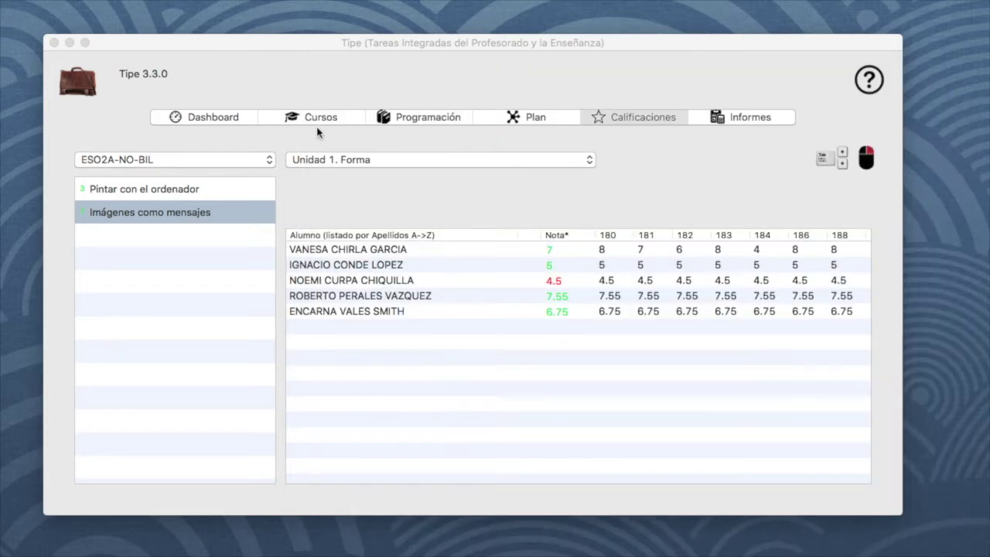
- Export the Imágenes como mensajes grades to the Escritorio folder as Imágenes como mensajes.csv
right_click(225, 216)
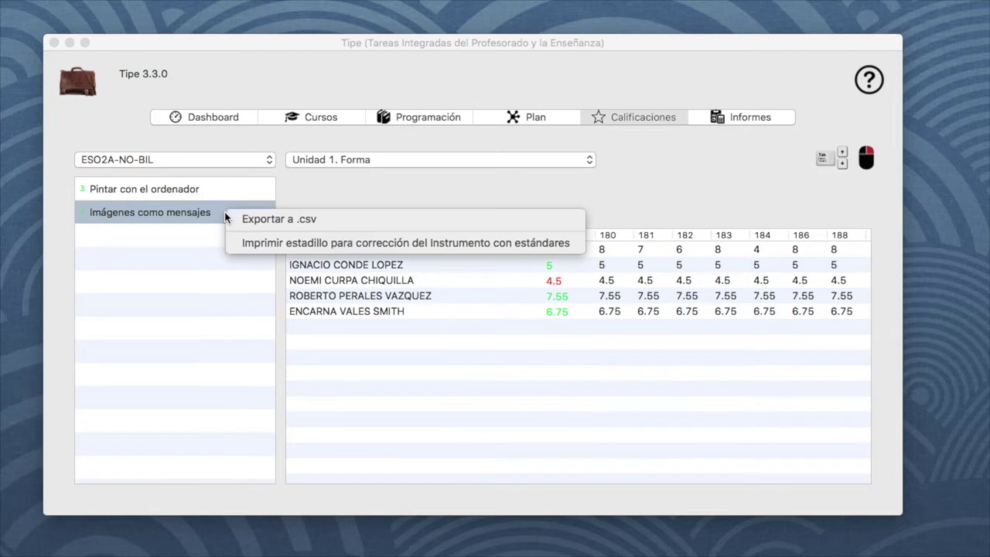
click(244, 220)
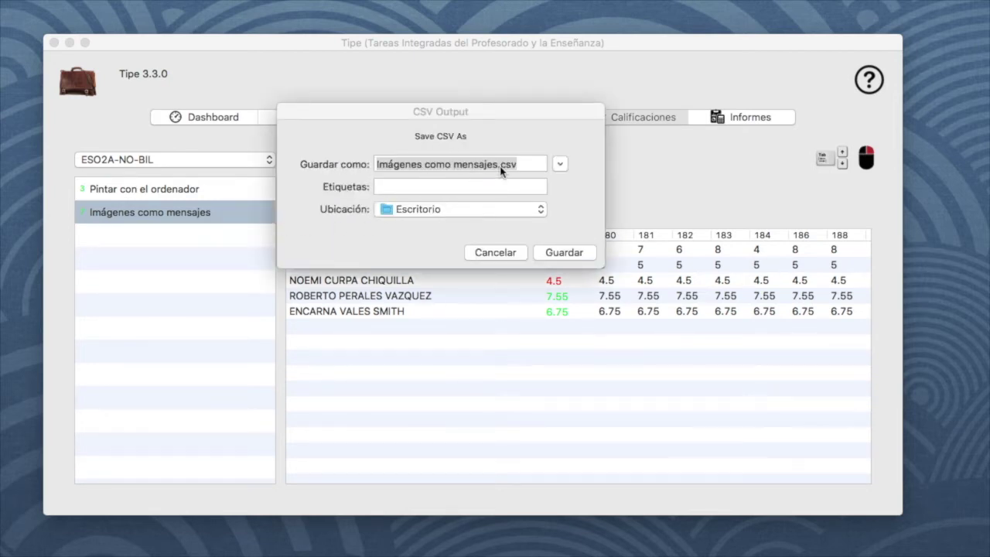
click(558, 257)
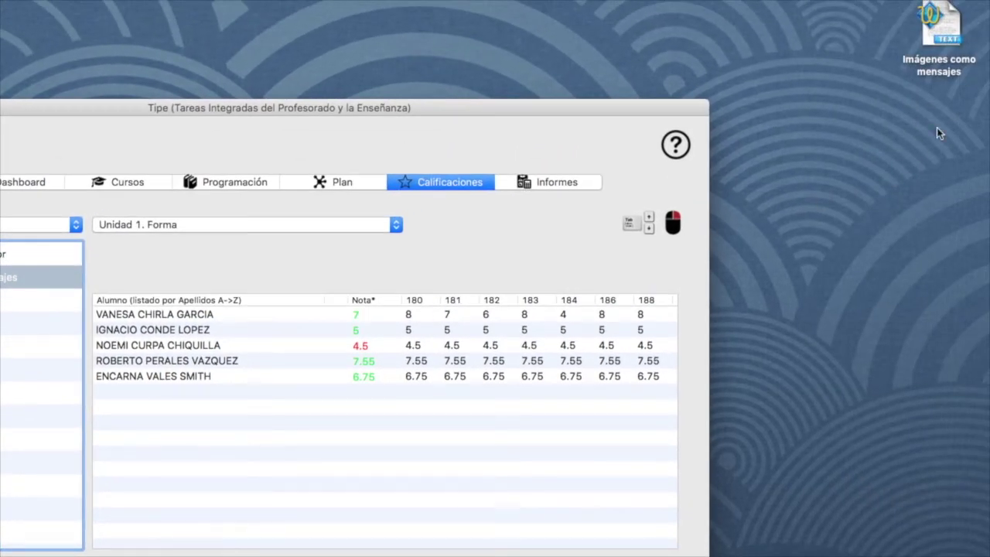
- Move the exported Imágenes como mensajes file beside the application window on the desktop and preview its contents
click(934, 31)
drag(934, 31, 821, 263)
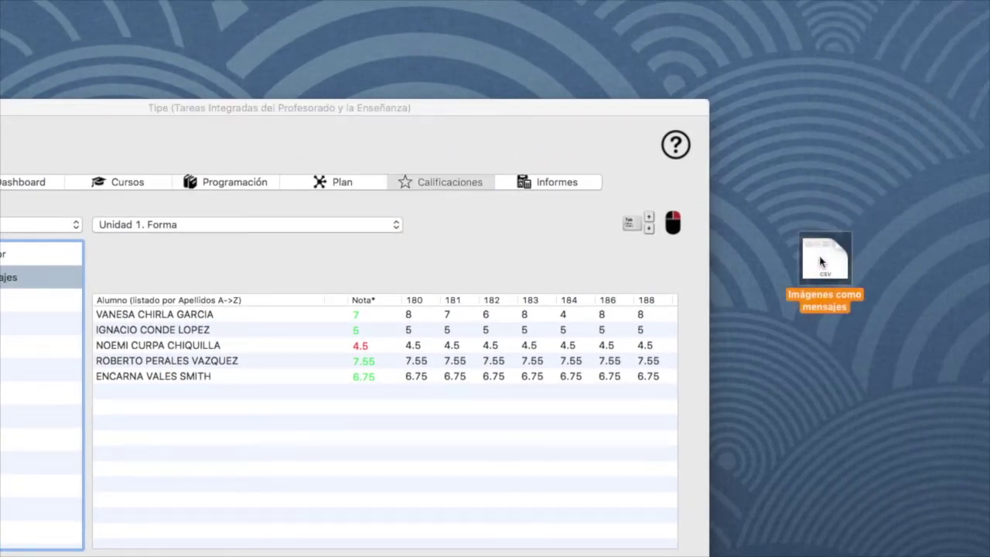
key(space)
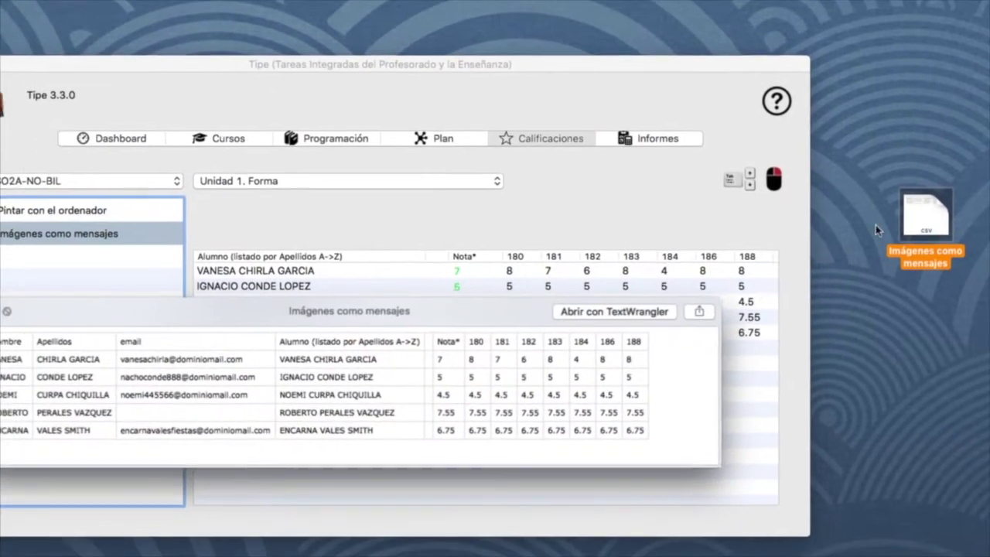